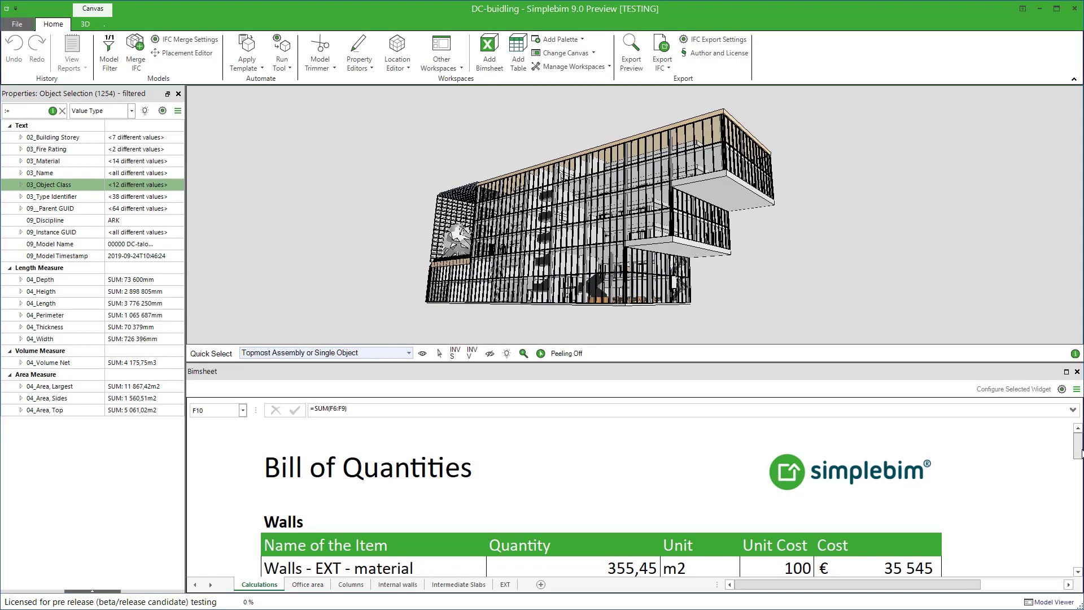
Highlight in the model the walls behind the EXT material, INT material and walls total costs
{"action": "scroll", "coordinate": [1079, 454], "scroll_direction": "down", "scroll_amount": 2}
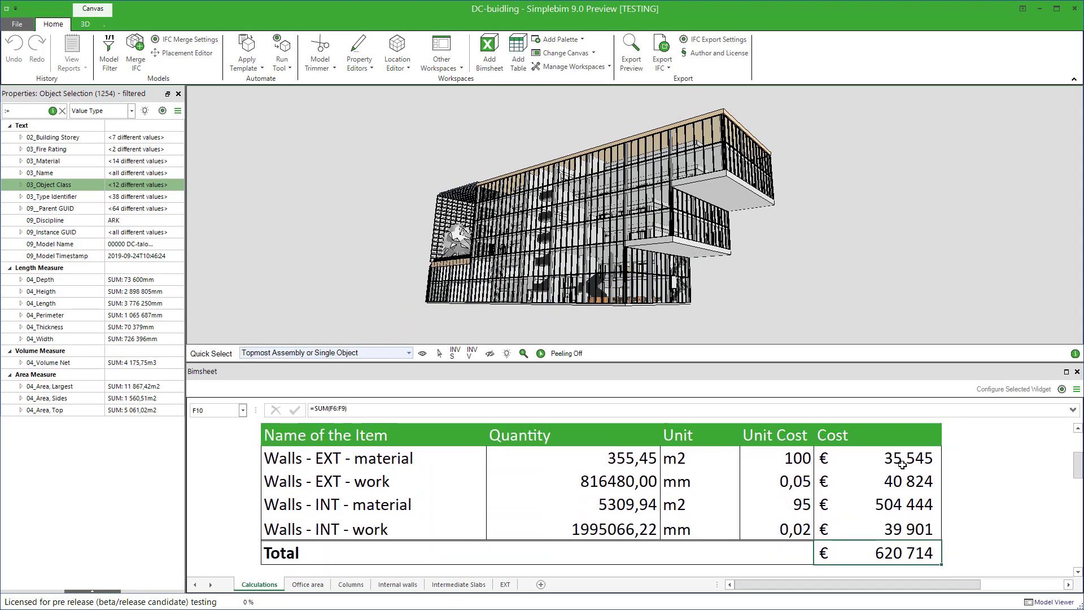
{"action": "left_click", "coordinate": [902, 463]}
{"action": "left_click", "coordinate": [904, 506]}
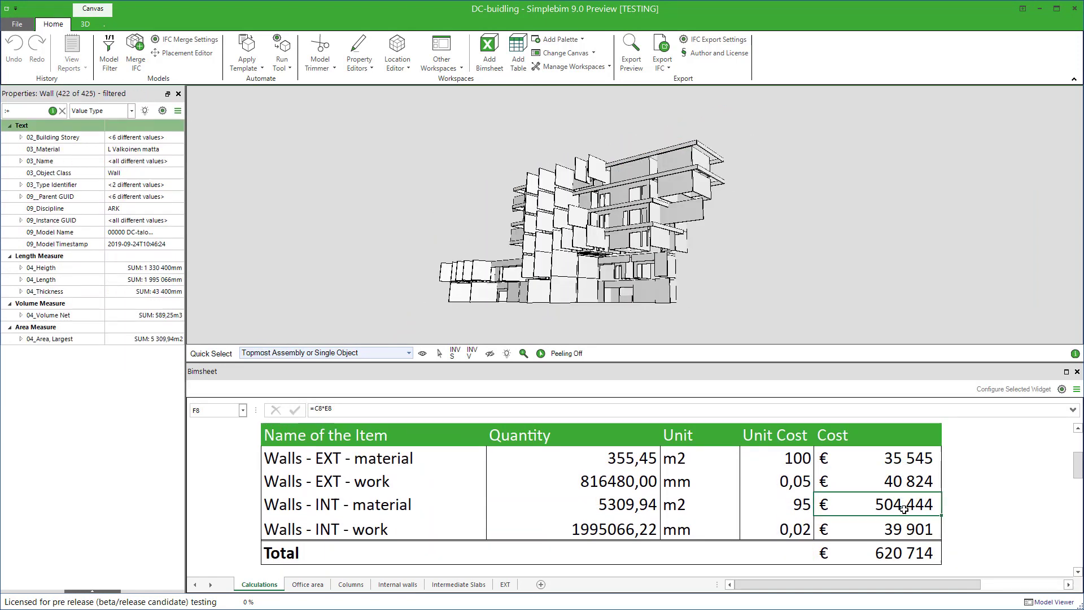
{"action": "left_click", "coordinate": [903, 553]}
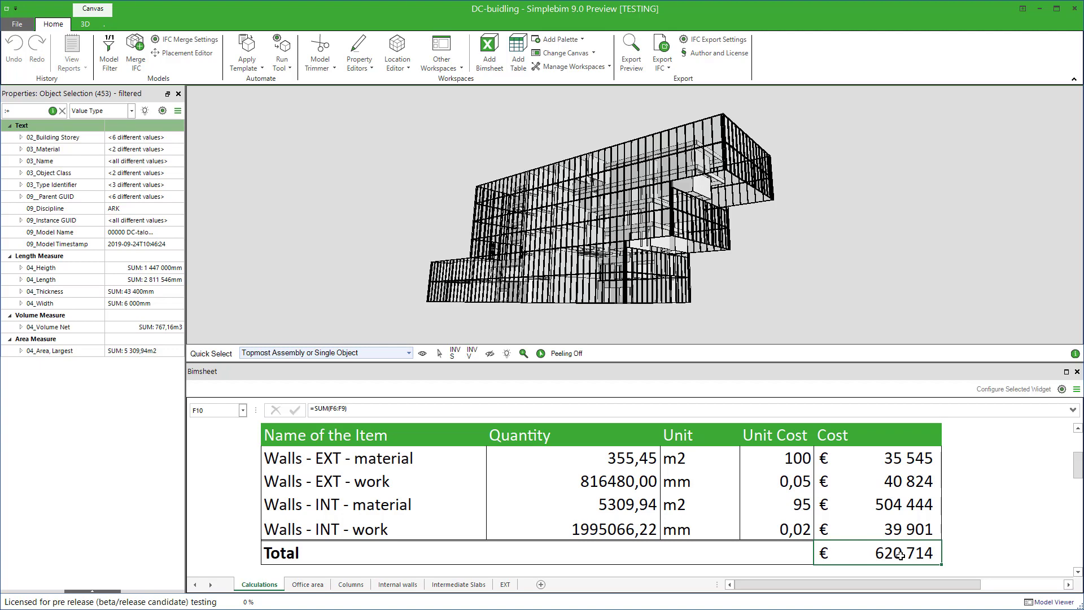
Toggle the model between the full solid building and the walls-only wireframe view
{"action": "right_click", "coordinate": [416, 228]}
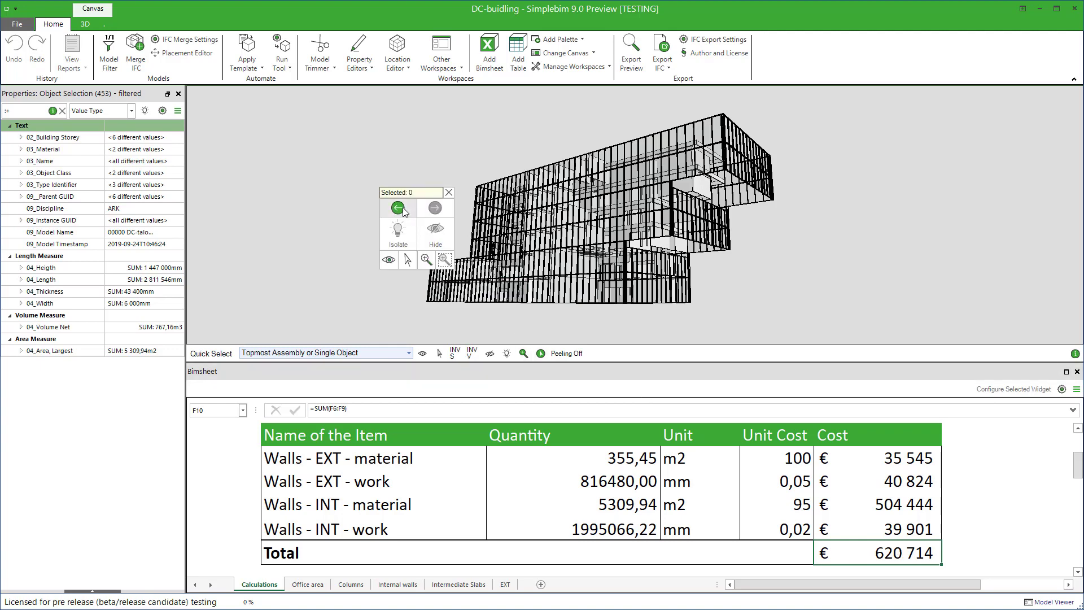
{"action": "left_click", "coordinate": [398, 208]}
{"action": "left_click", "coordinate": [398, 209]}
{"action": "left_click", "coordinate": [398, 209]}
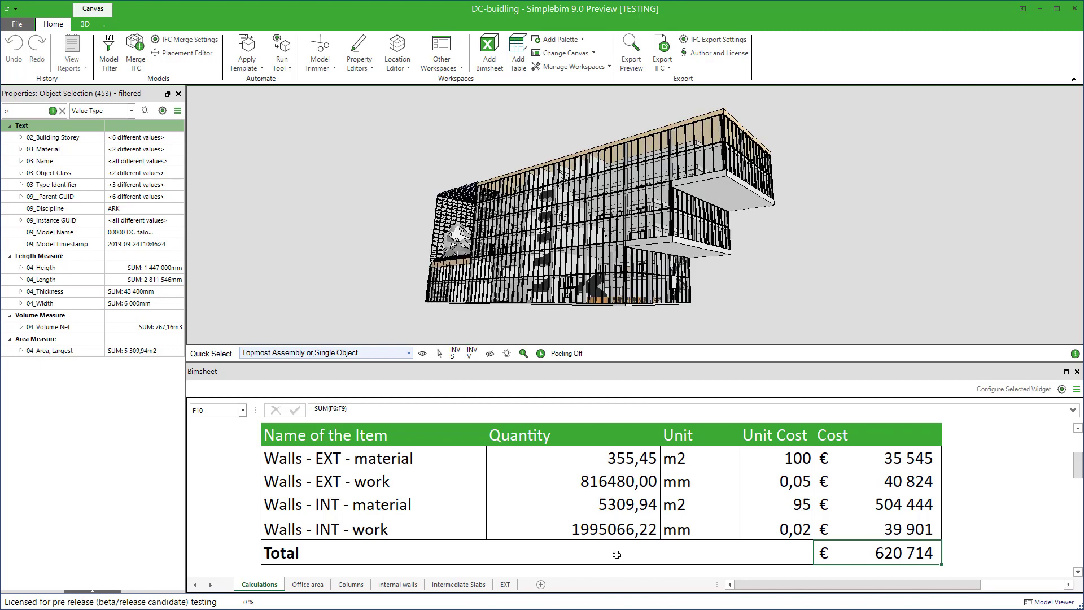
Pin Excel's Home ribbon open and scroll up to the Bill of Quantities title
{"action": "scroll", "coordinate": [619, 493], "scroll_direction": "up", "scroll_amount": 3}
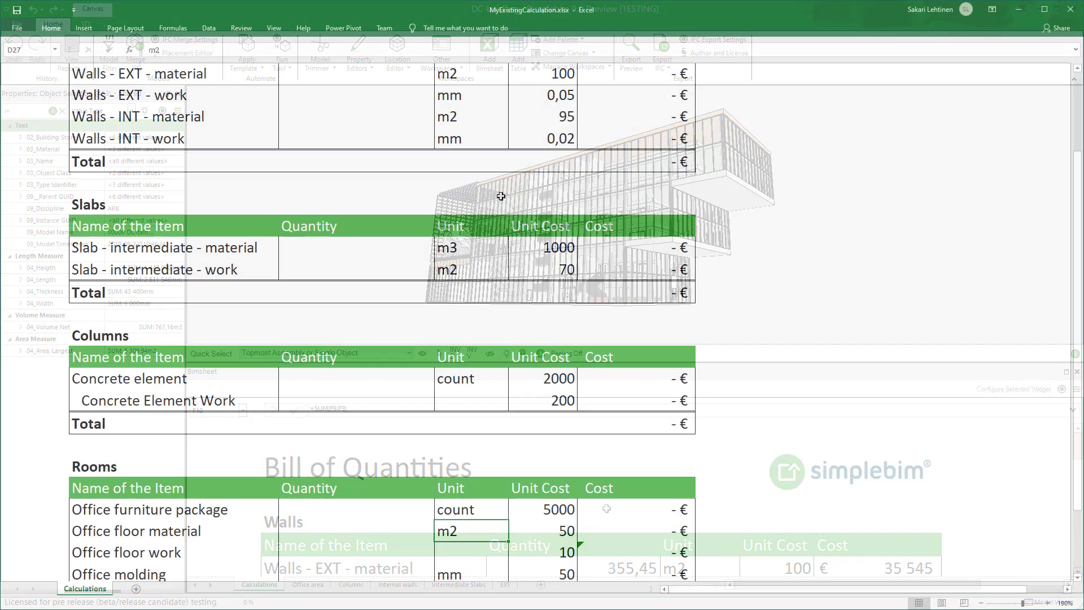
{"action": "left_click", "coordinate": [55, 31]}
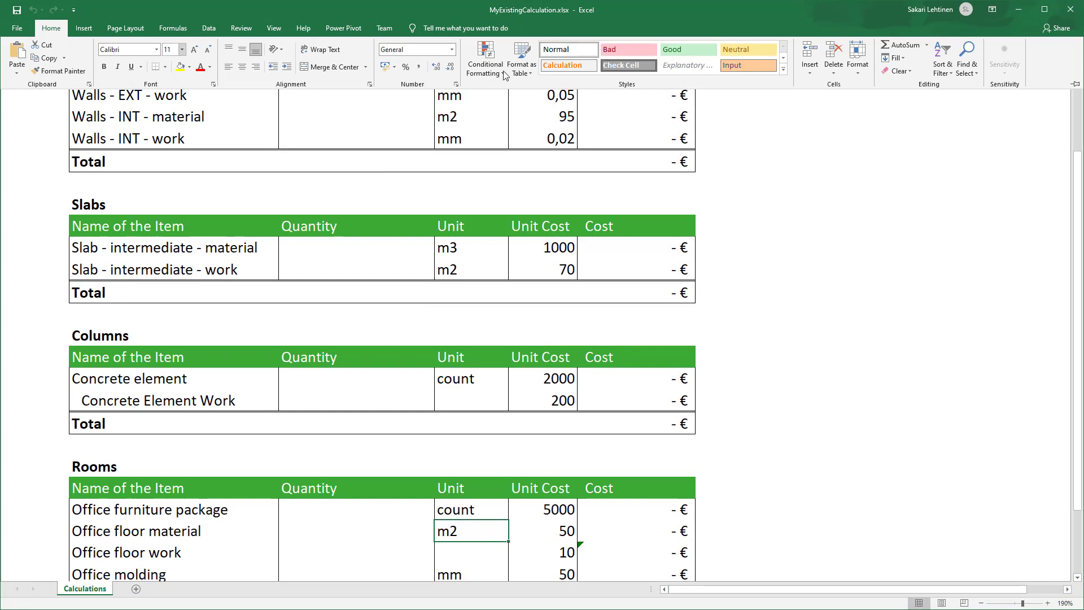
{"action": "left_click", "coordinate": [1077, 85]}
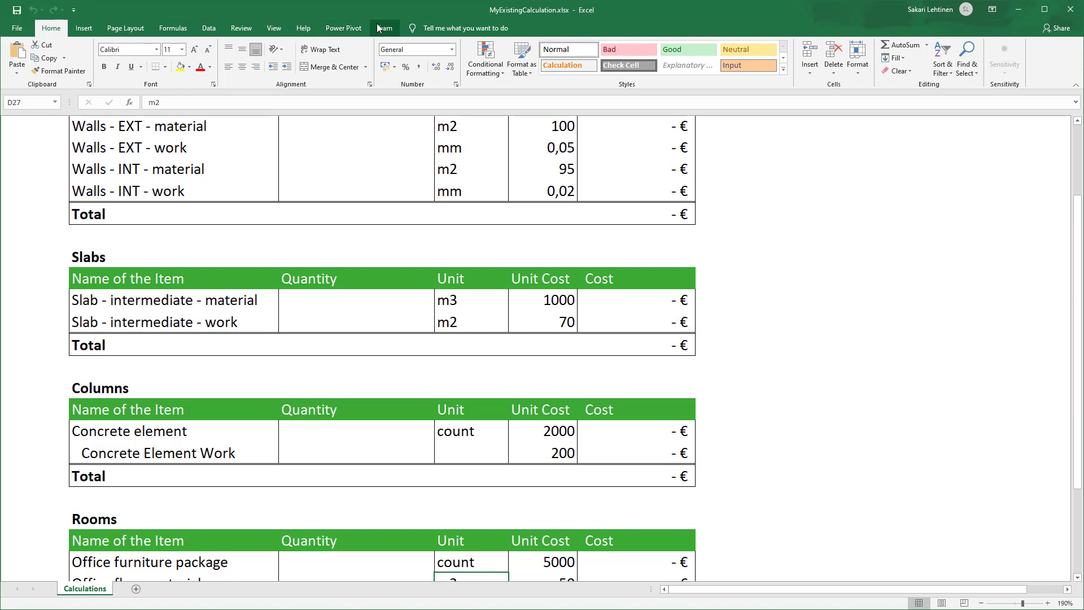
{"action": "scroll", "coordinate": [354, 209], "scroll_direction": "up", "scroll_amount": 2}
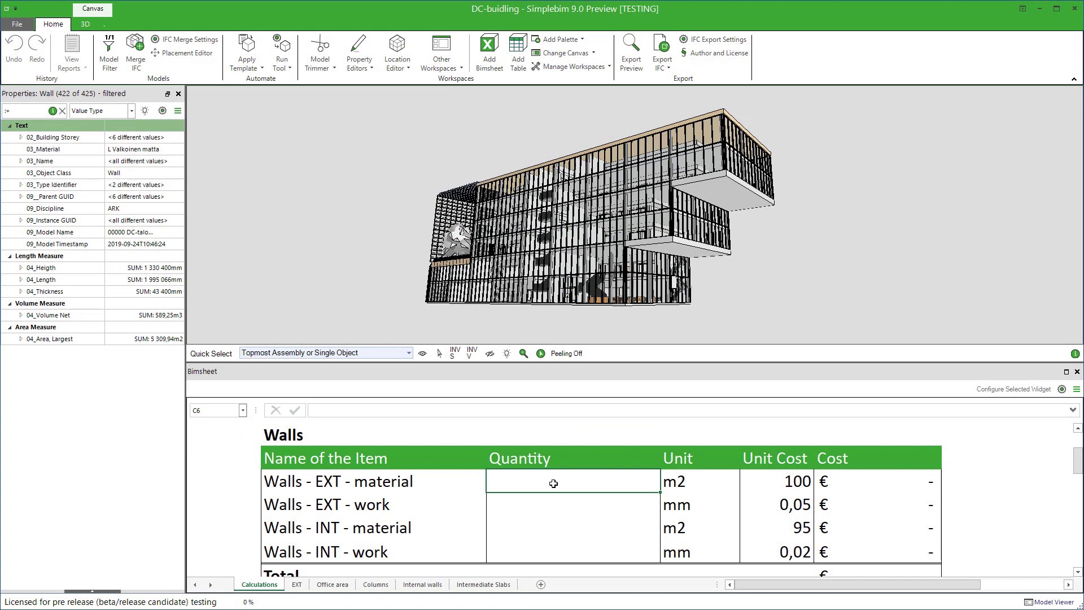
Link C6 to the EXT sheet's E3 net area total (355,45) and check the =C6*E6 cost
{"action": "type", "text": "="}
{"action": "left_click", "coordinate": [296, 584]}
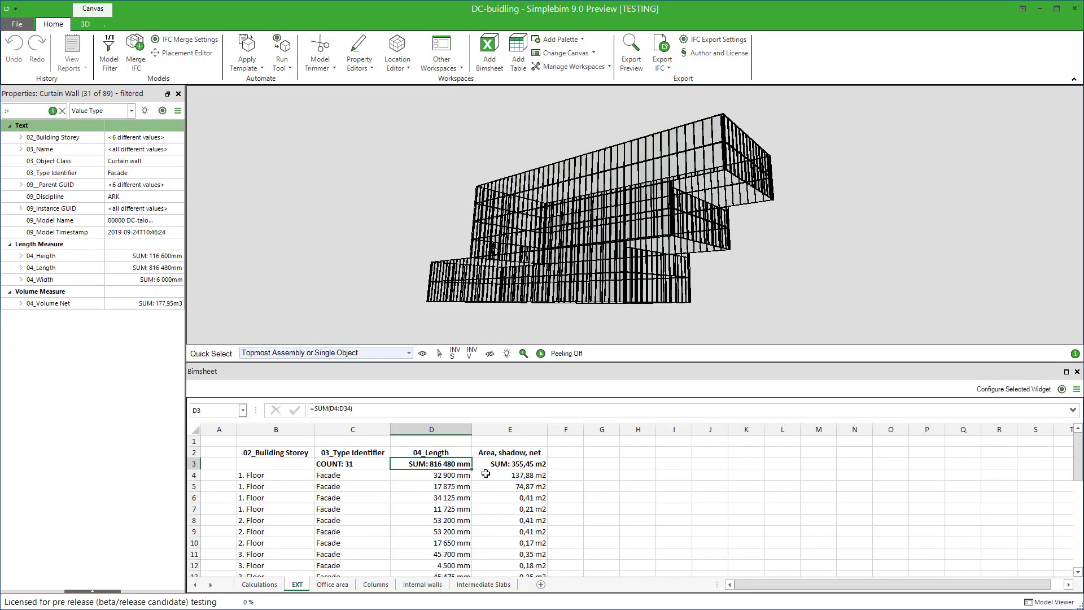
{"action": "left_click", "coordinate": [496, 469]}
{"action": "key", "text": "Return"}
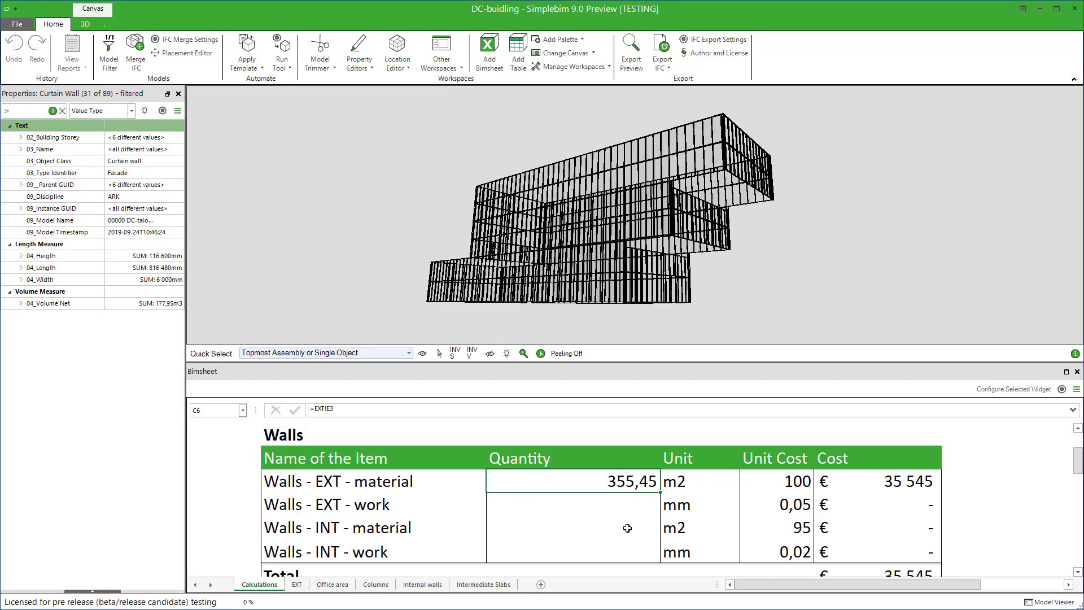
{"action": "left_click", "coordinate": [871, 478]}
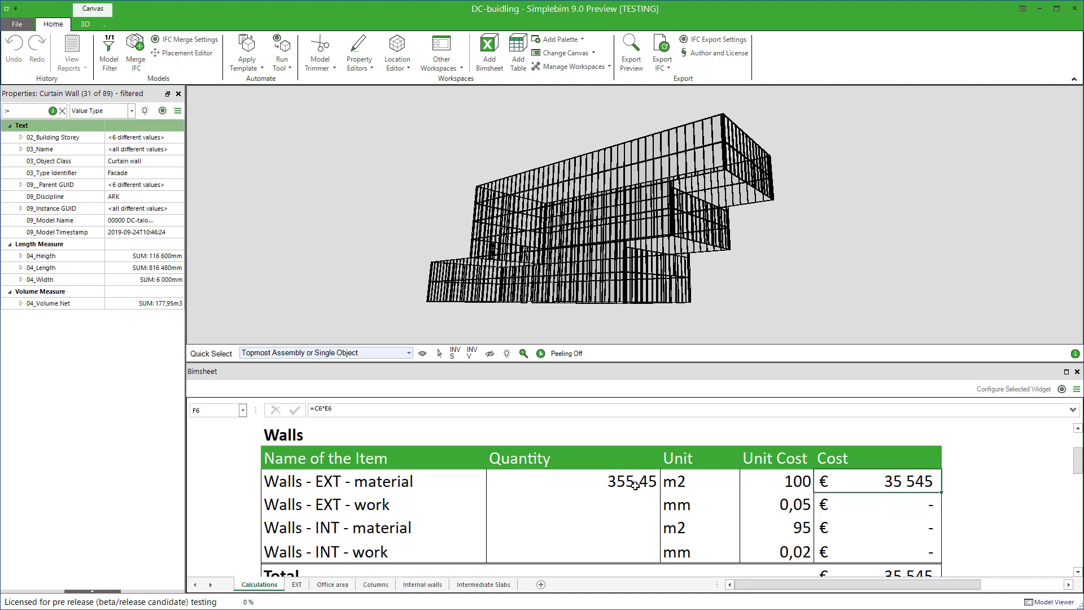
Review the quantity cell's Format Cells alignment, font, border and fill settings
{"action": "right_click", "coordinate": [523, 480]}
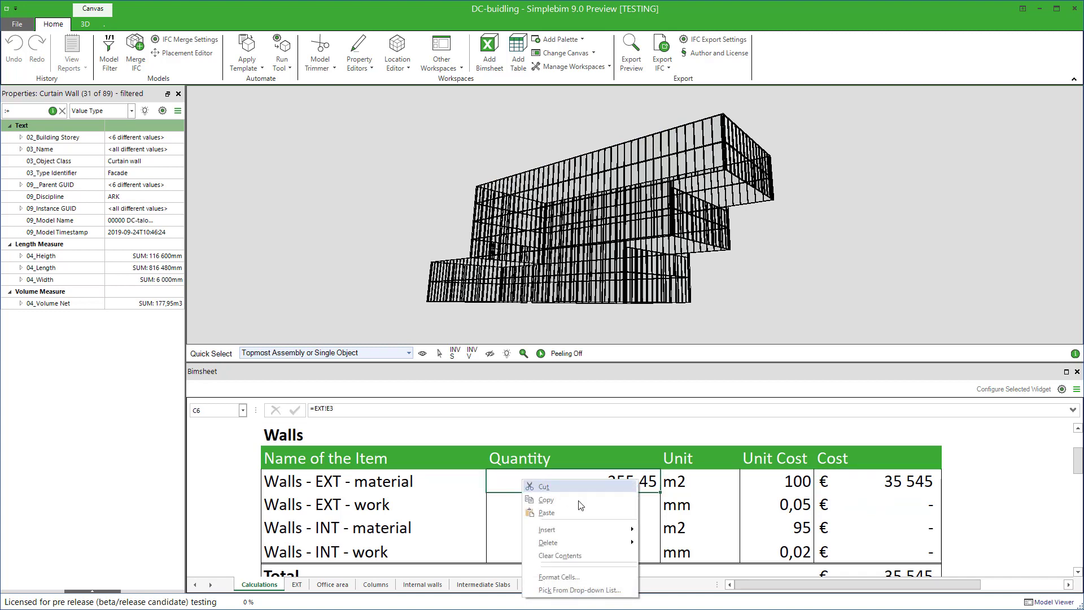
{"action": "left_click", "coordinate": [619, 576]}
{"action": "left_click", "coordinate": [458, 193]}
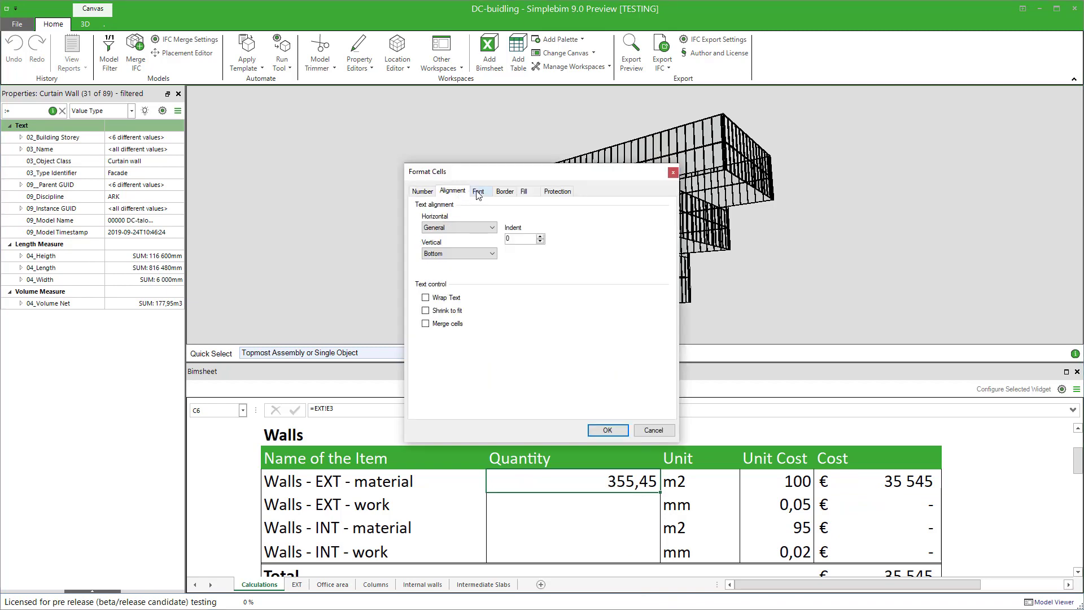
{"action": "left_click", "coordinate": [478, 191]}
{"action": "left_click", "coordinate": [505, 192]}
{"action": "left_click", "coordinate": [524, 191]}
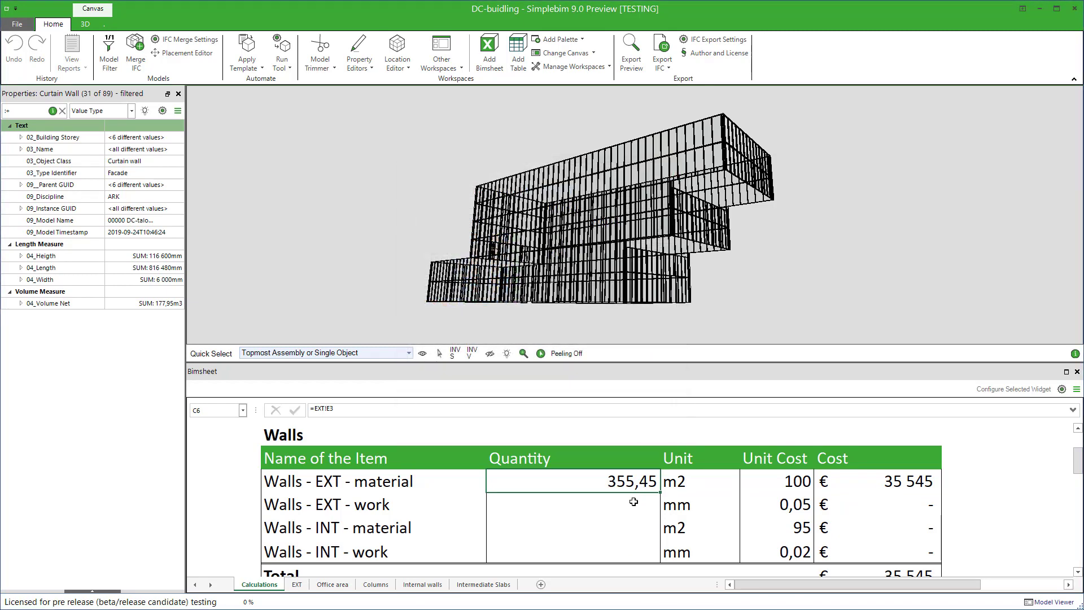
Set the Walls - EXT - work quantity in C7 to =C6
{"action": "left_click", "coordinate": [632, 502]}
{"action": "type", "text": "="}
{"action": "left_click", "coordinate": [599, 481]}
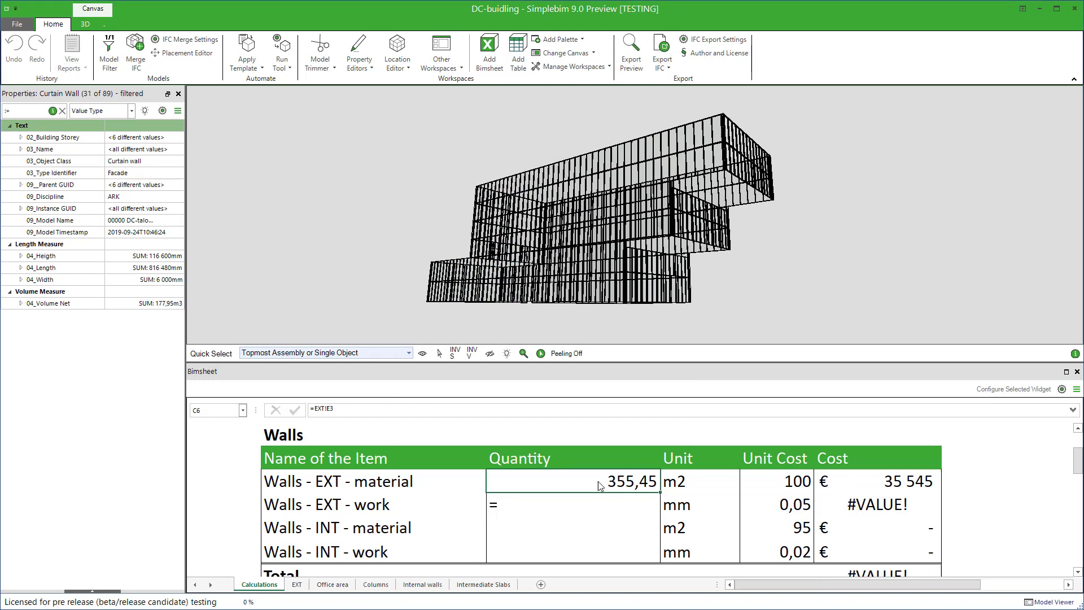
{"action": "key", "text": "Return"}
Rework the C7 formula after an error, restarting it with a reference to E9
{"action": "left_click", "coordinate": [353, 410]}
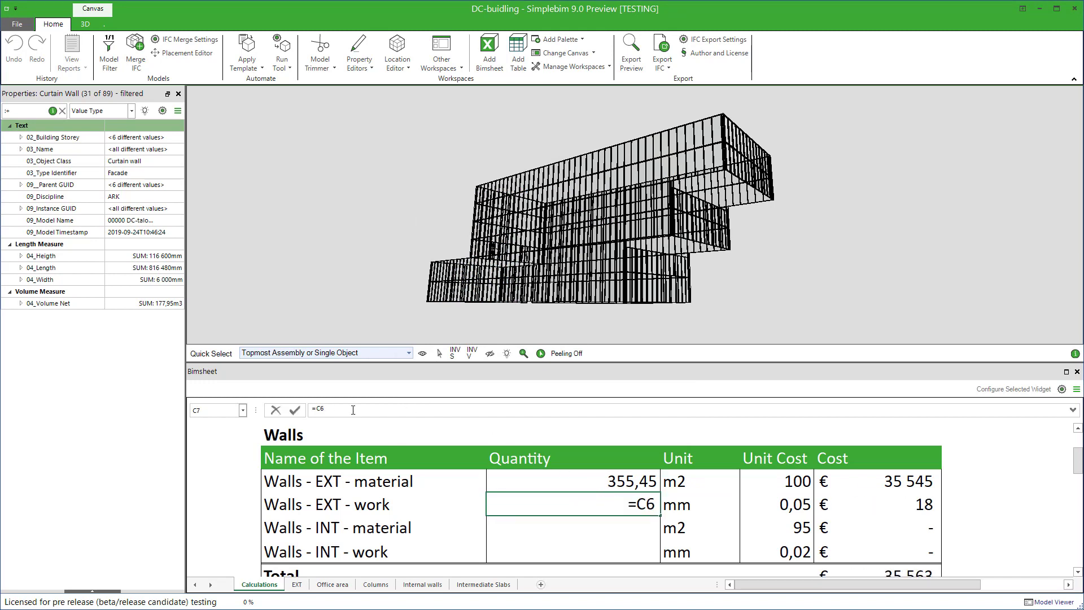
{"action": "type", "text": "+"}
{"action": "key", "text": "Return"}
{"action": "left_click", "coordinate": [556, 313]}
{"action": "key", "text": "ctrl+a"}
{"action": "type", "text": "="}
{"action": "left_click_drag", "start_coordinate": [789, 481], "coordinate": [791, 552]}
{"action": "left_click", "coordinate": [791, 504]}
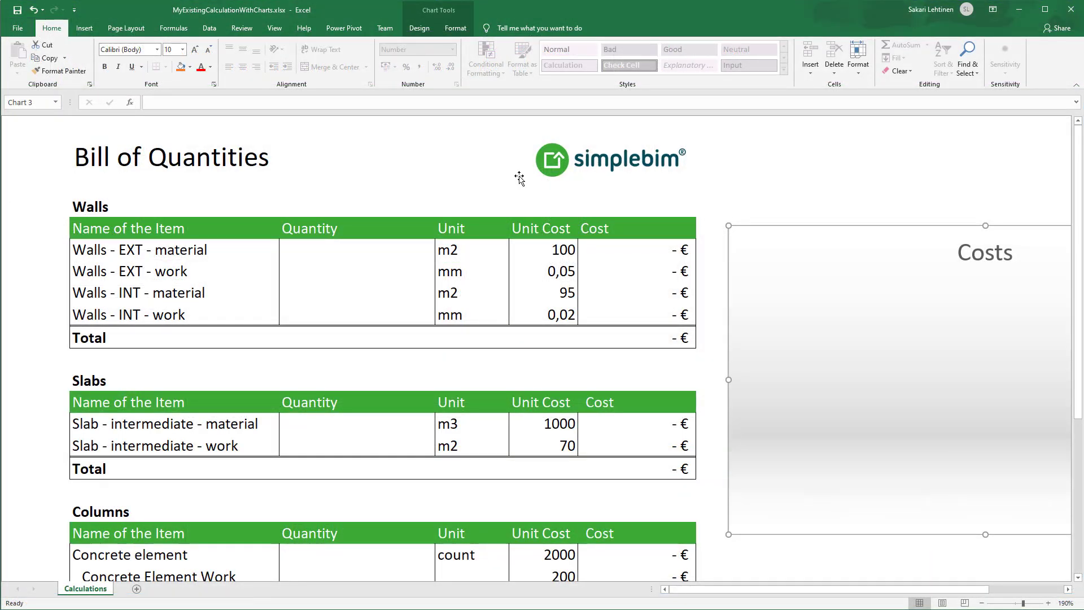
Place the Costs chart over the cost tables and enter a unit cost of 100
{"action": "left_click_drag", "start_coordinate": [898, 237], "coordinate": [373, 343]}
{"action": "scroll", "coordinate": [373, 312], "scroll_direction": "down", "scroll_amount": 1}
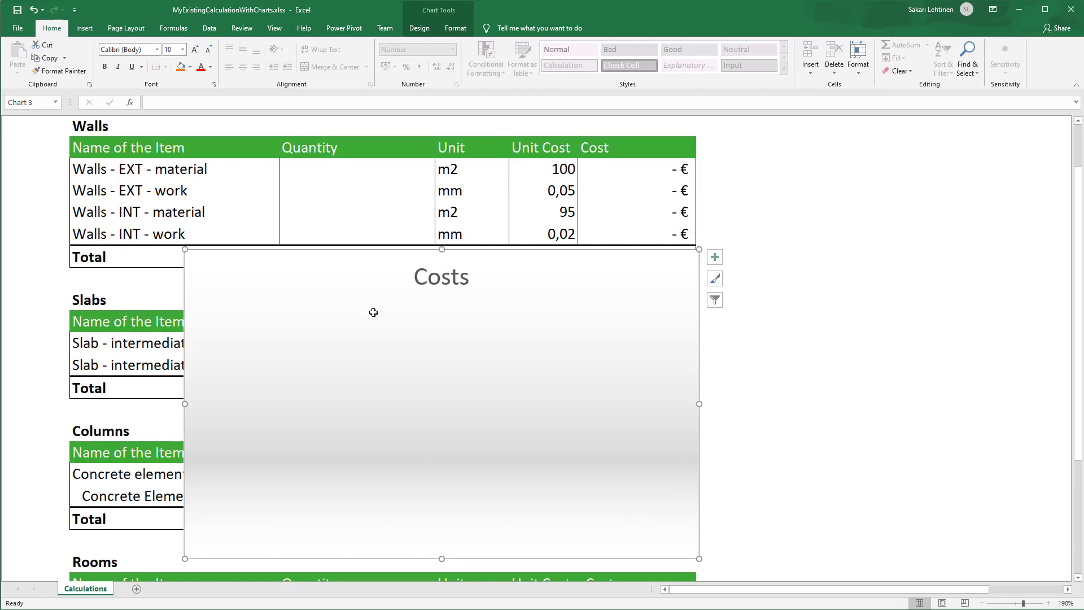
{"action": "left_click", "coordinate": [356, 171]}
{"action": "type", "text": "100"}
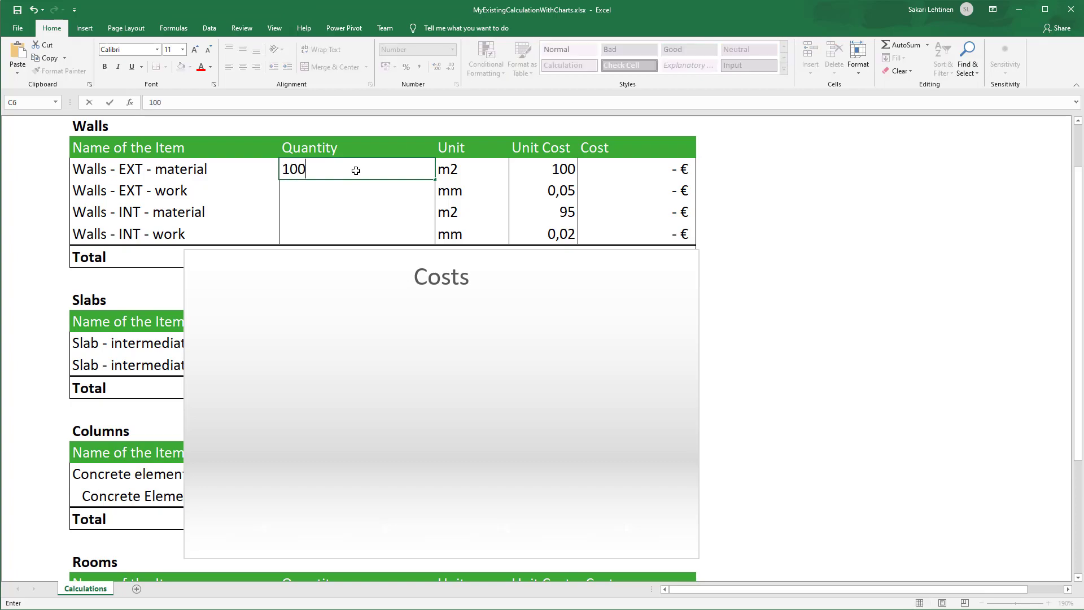
{"action": "key", "text": "Return"}
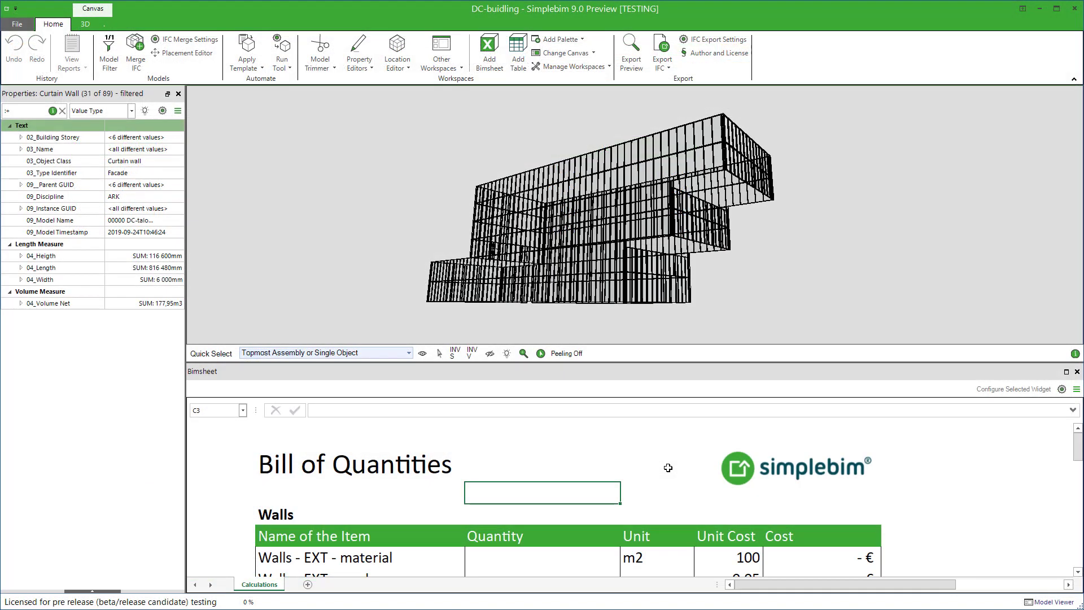
Show the Bimsheet file options menu in Simplebim
{"action": "scroll", "coordinate": [670, 469], "scroll_direction": "down", "scroll_amount": 3}
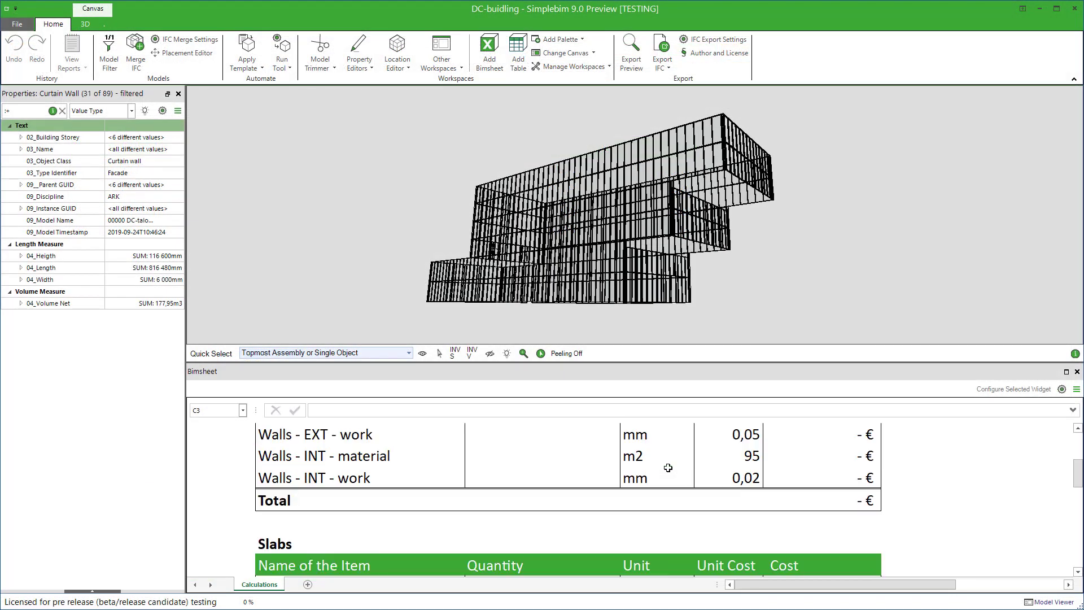
{"action": "scroll", "coordinate": [668, 468], "scroll_direction": "down", "scroll_amount": 6}
{"action": "scroll", "coordinate": [668, 467], "scroll_direction": "up", "scroll_amount": 4}
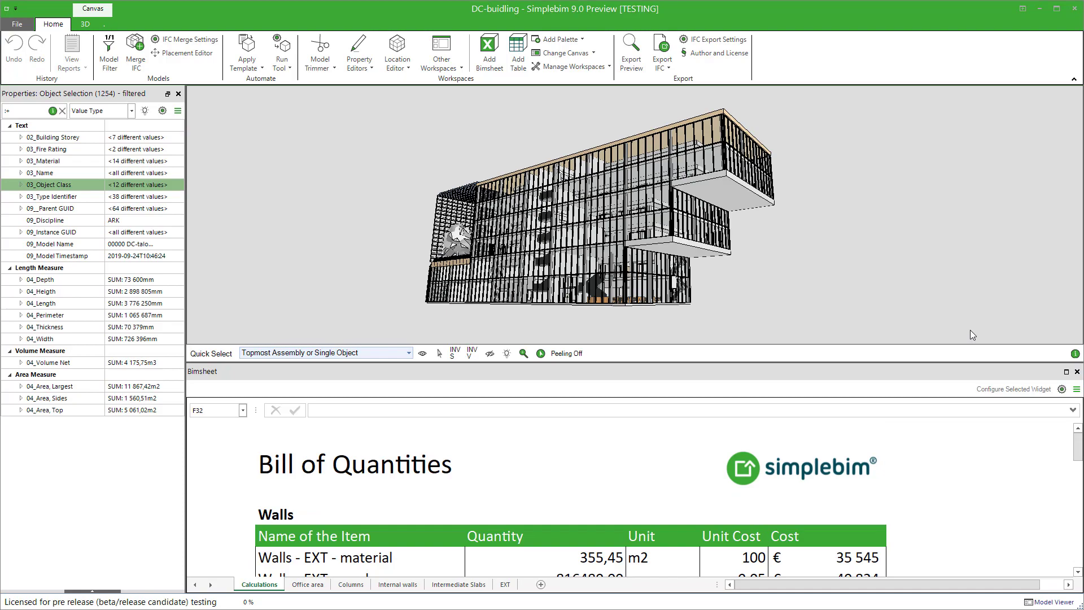
{"action": "left_click", "coordinate": [1077, 389]}
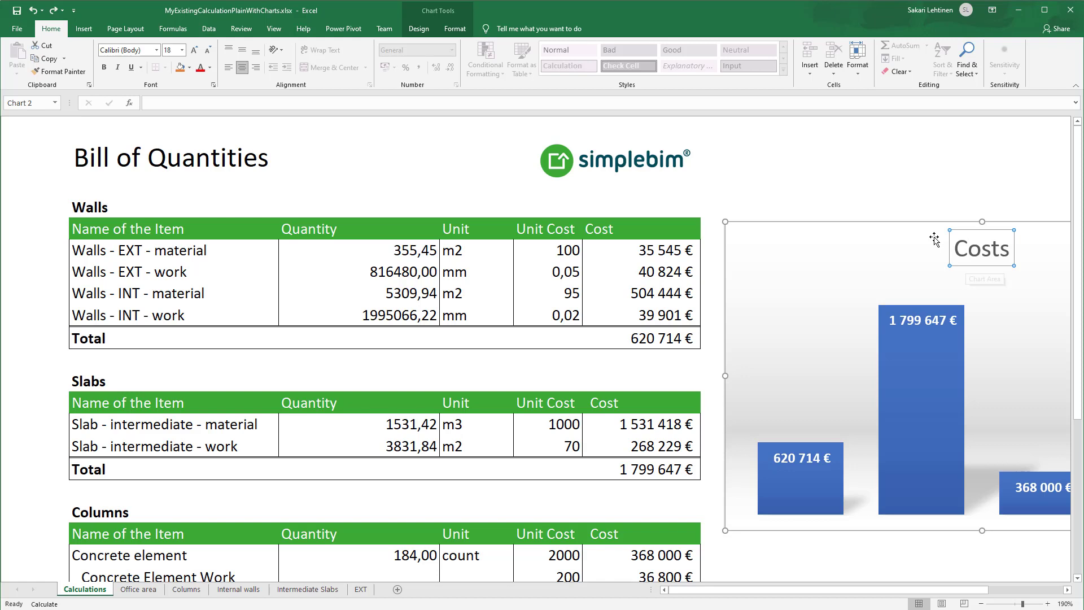
Move the Costs chart up and left over the bill-of-quantities tables, then deselect it
{"action": "left_click_drag", "start_coordinate": [906, 236], "coordinate": [347, 194]}
{"action": "left_click", "coordinate": [738, 475]}
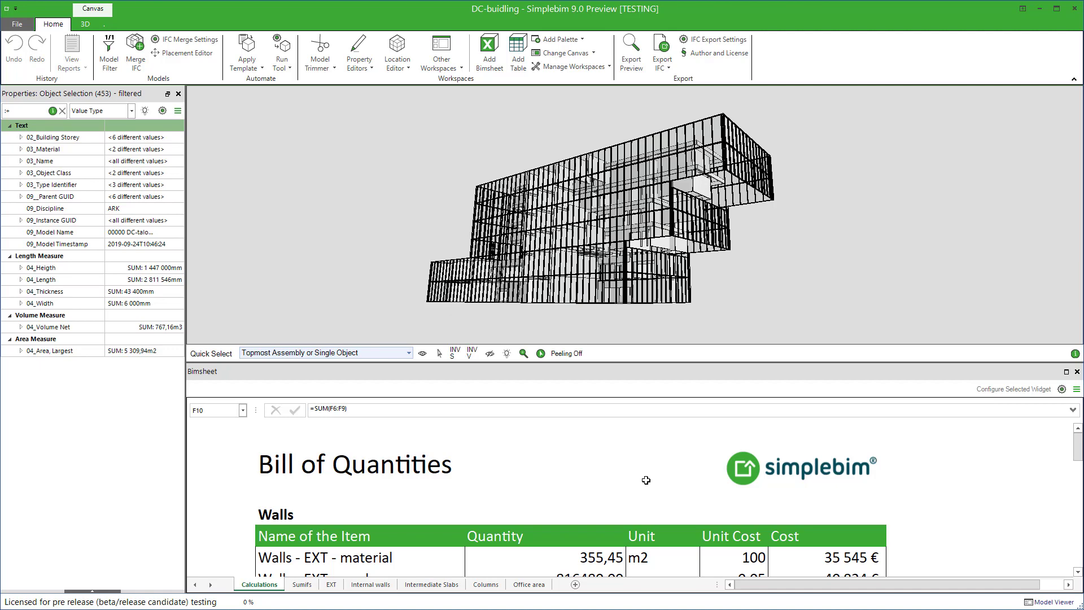
{"action": "scroll", "coordinate": [646, 480], "scroll_direction": "down", "scroll_amount": 1}
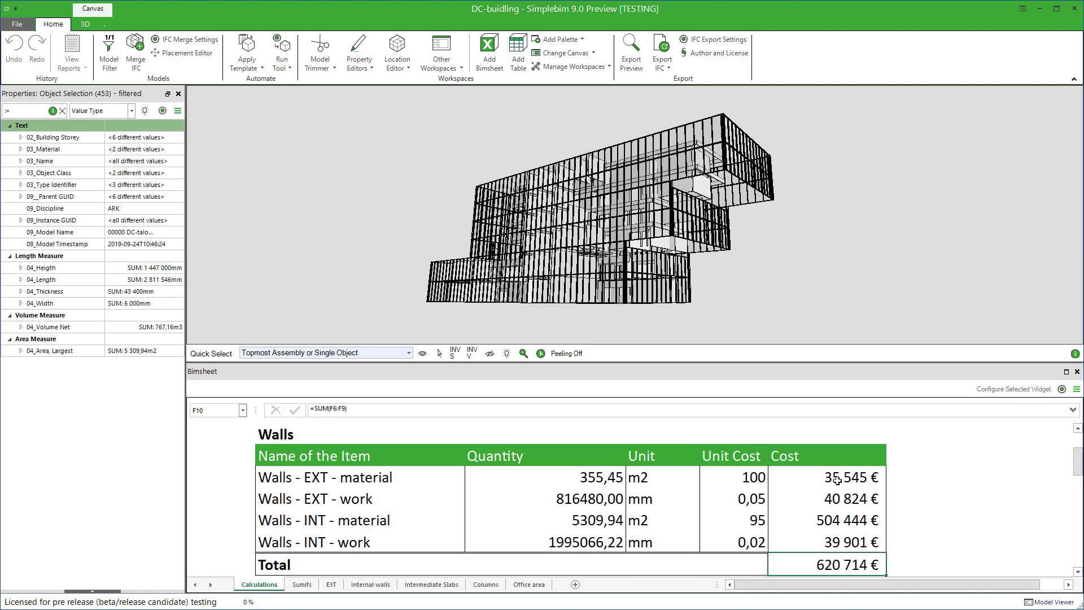
{"action": "left_click", "coordinate": [836, 484]}
{"action": "left_click", "coordinate": [843, 520]}
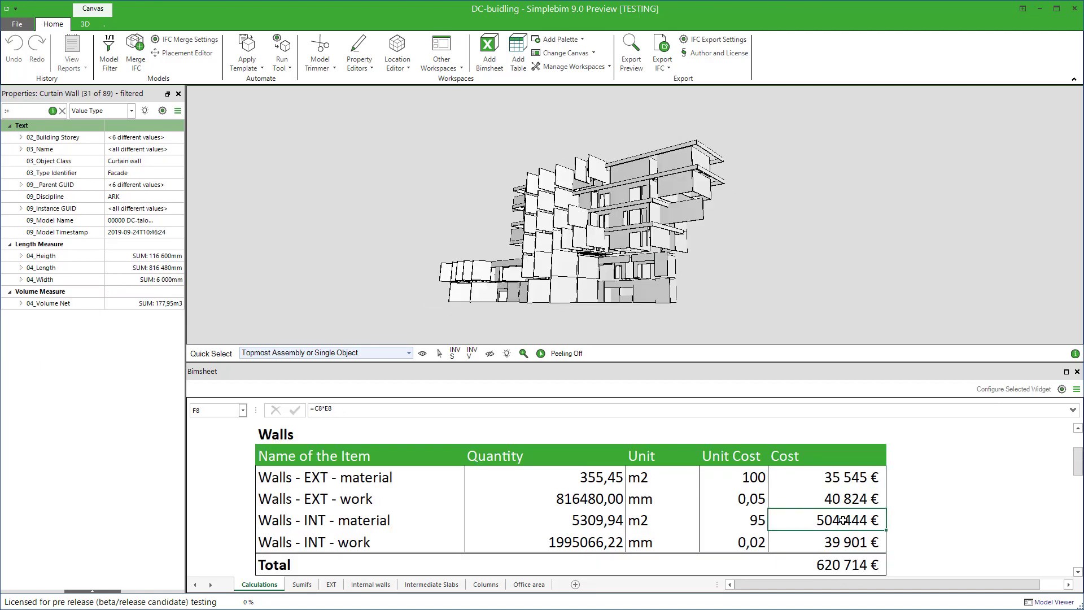
{"action": "left_click", "coordinate": [837, 565]}
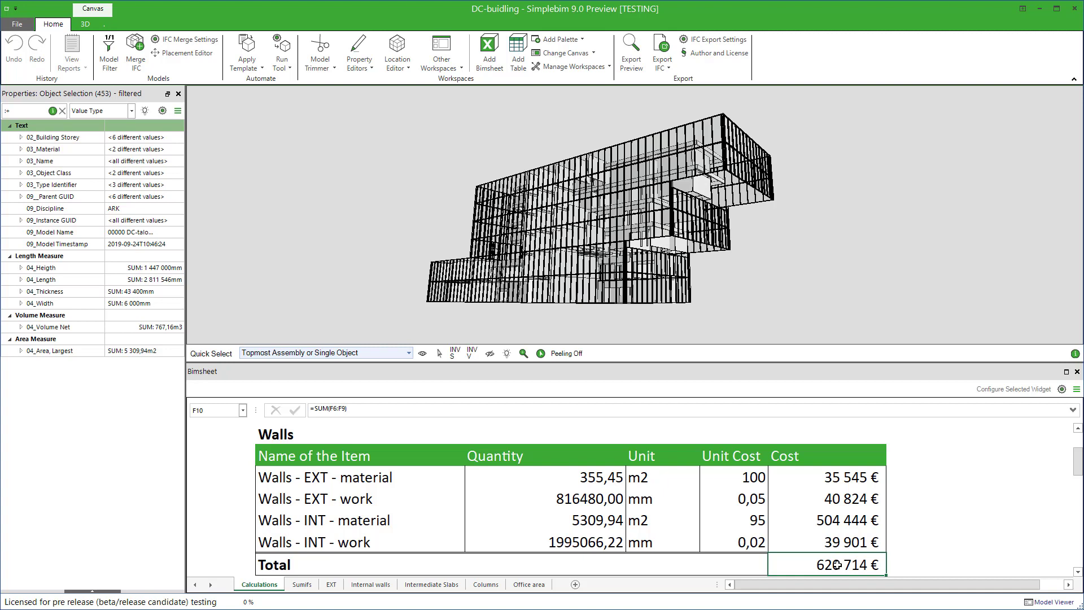
Inspect the Sumifs D4 SUMIF formula and compare it with the EXT sheet's 1. Floor walls
{"action": "left_click", "coordinate": [301, 585]}
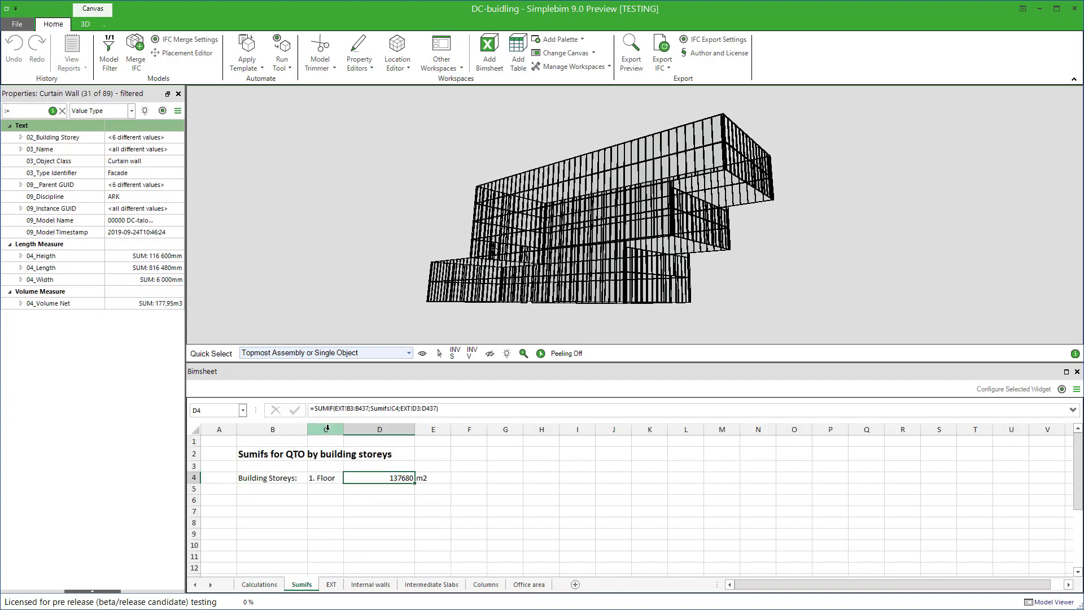
{"action": "left_click_drag", "start_coordinate": [312, 409], "coordinate": [340, 409]}
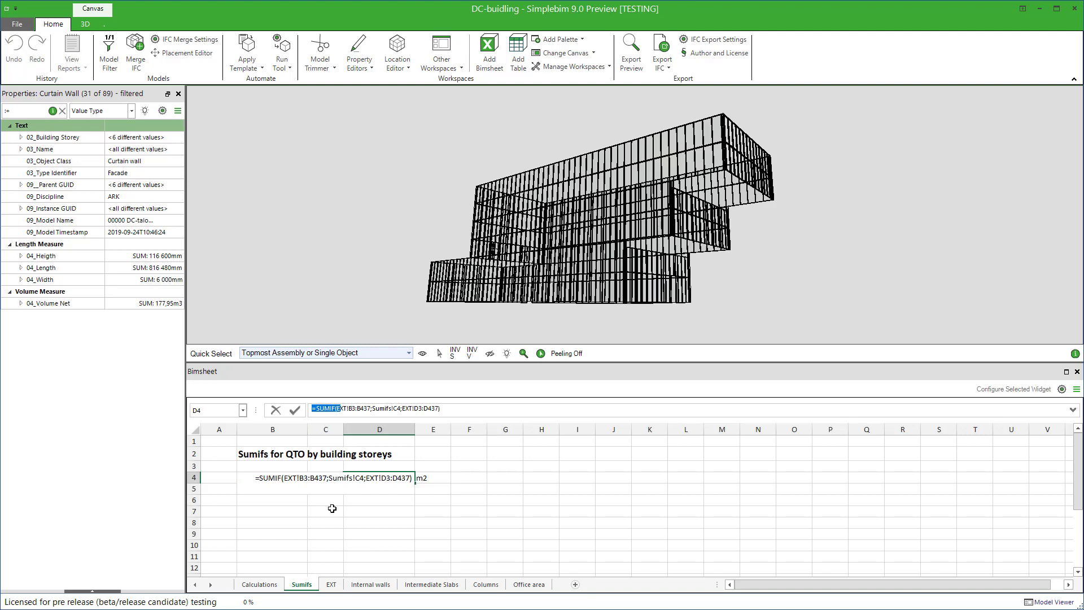
{"action": "left_click", "coordinate": [333, 510]}
{"action": "left_click", "coordinate": [327, 479]}
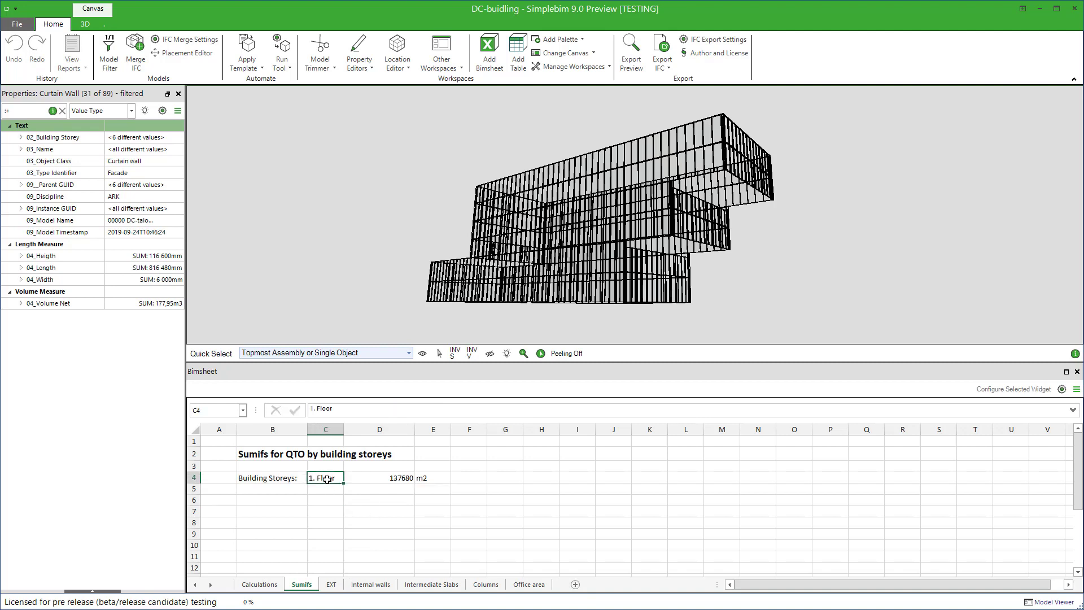
{"action": "left_click", "coordinate": [379, 478]}
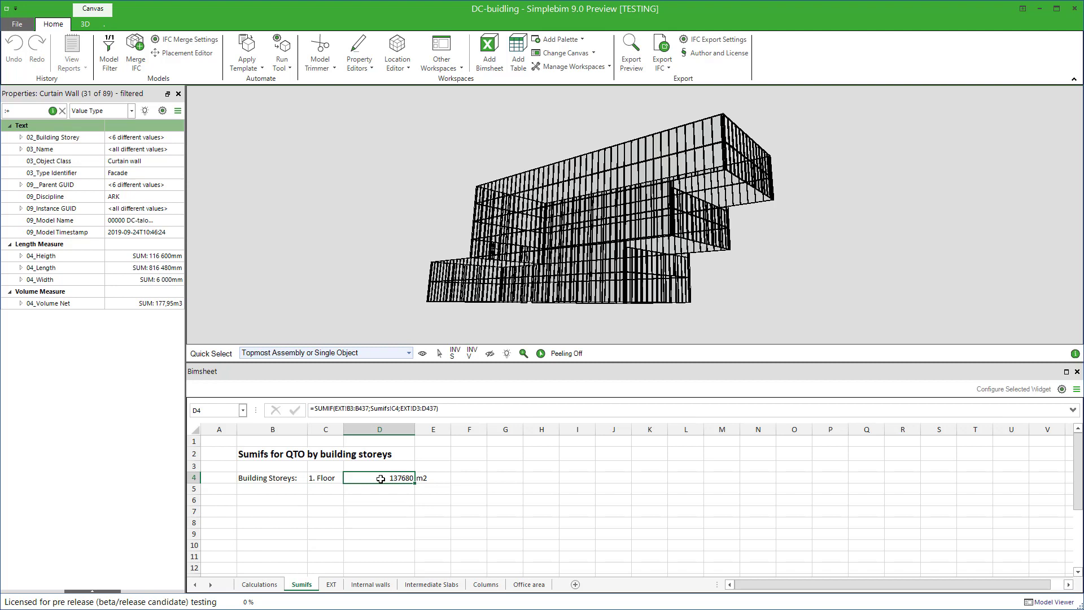
{"action": "left_click", "coordinate": [380, 489]}
{"action": "left_click", "coordinate": [381, 478]}
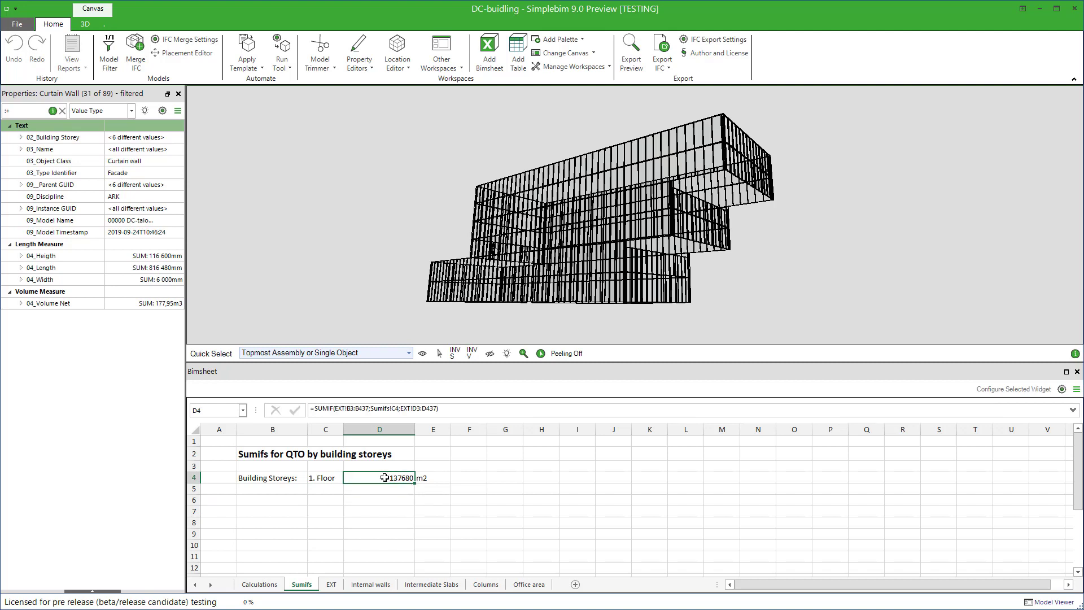
{"action": "left_click", "coordinate": [332, 585]}
{"action": "left_click_drag", "start_coordinate": [278, 475], "coordinate": [280, 510]}
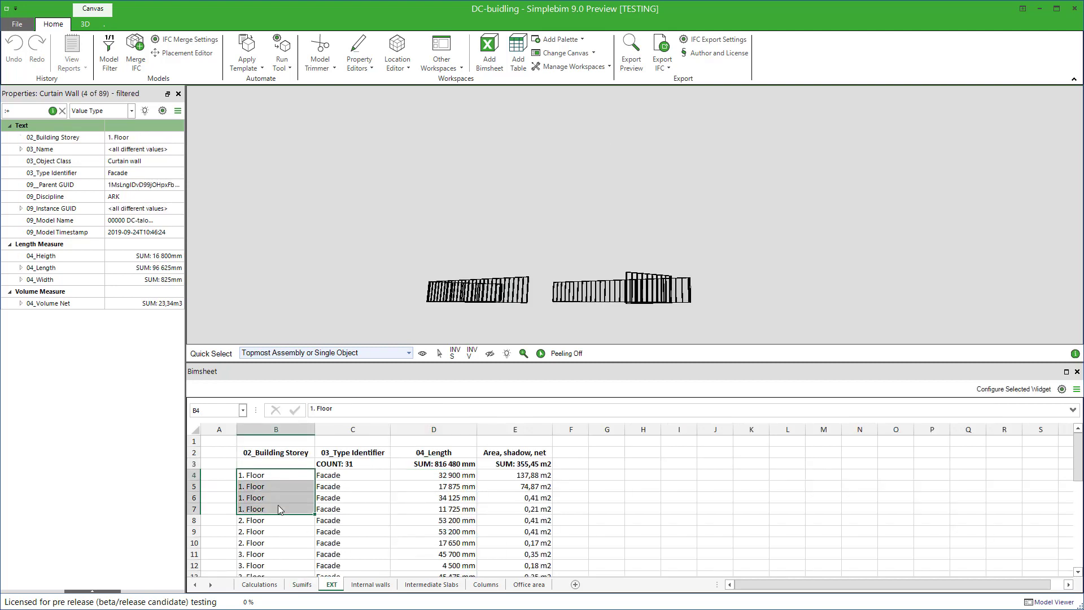
Change the Sumifs storey in C4 to 2. Floor and check the recalculated D4 total
{"action": "left_click", "coordinate": [301, 584]}
{"action": "left_click", "coordinate": [324, 479]}
{"action": "double_click", "coordinate": [314, 408]}
{"action": "type", "text": "2. Floor"}
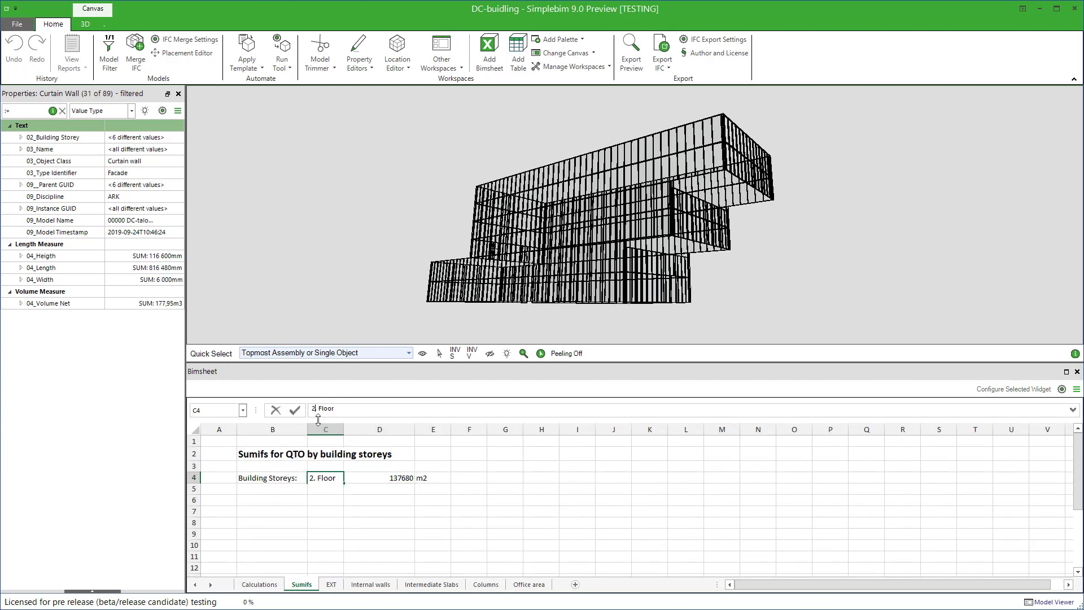
{"action": "key", "text": "Return"}
{"action": "left_click", "coordinate": [405, 479]}
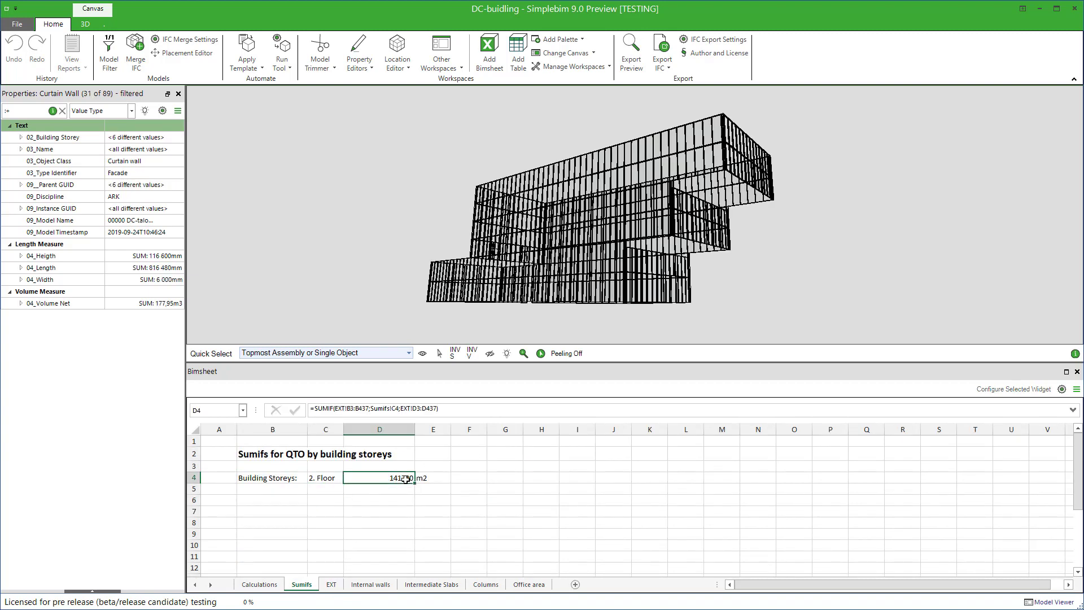
Select the 2. Floor walls and the E3 net area total on the EXT sheet
{"action": "left_click", "coordinate": [332, 584]}
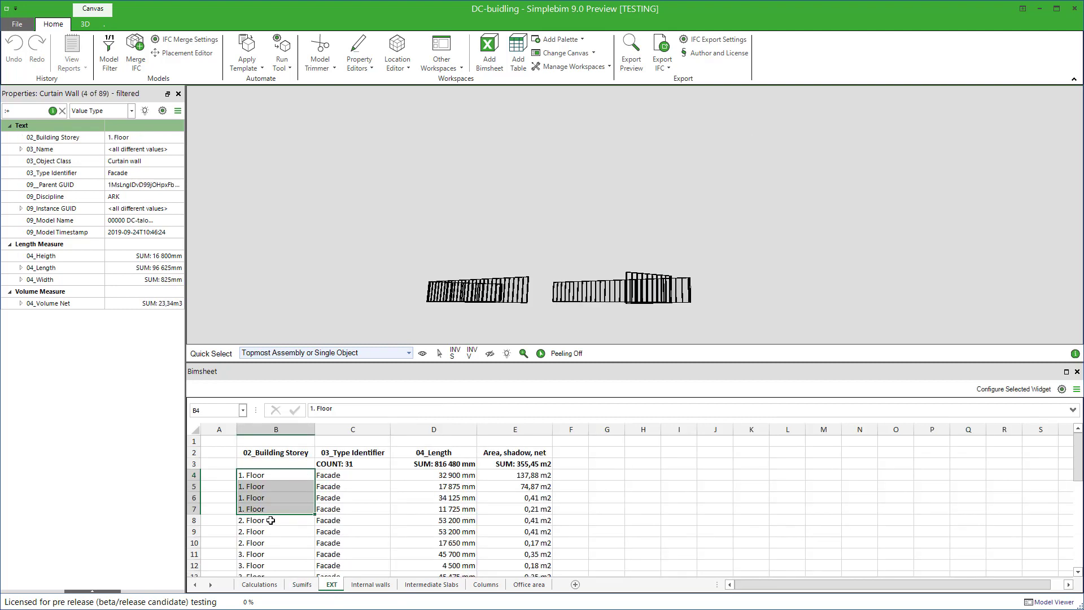
{"action": "left_click_drag", "start_coordinate": [272, 520], "coordinate": [267, 545]}
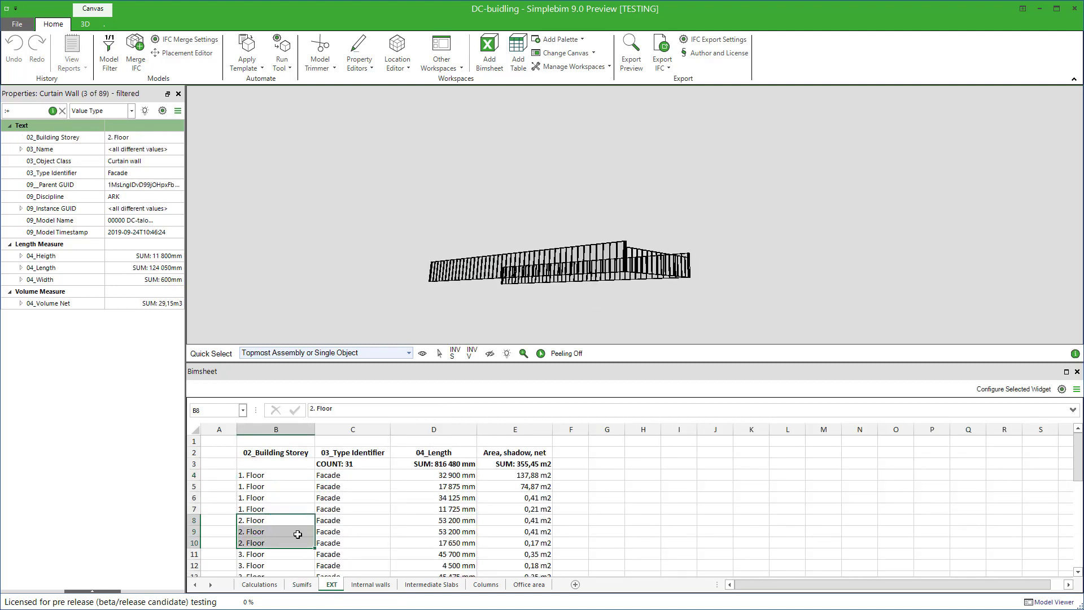
{"action": "left_click", "coordinate": [514, 464]}
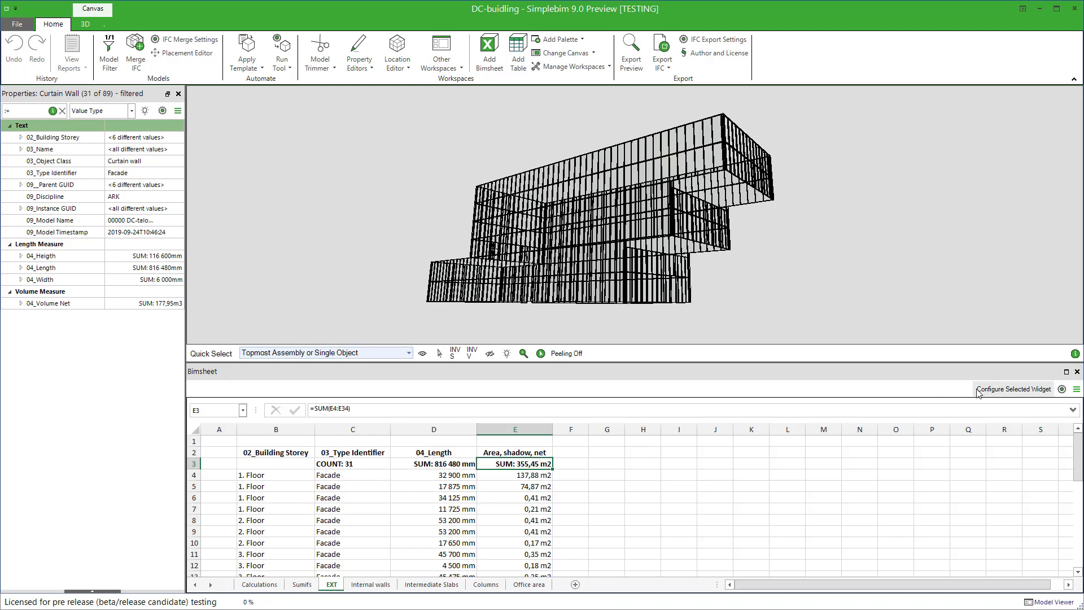
{"action": "left_click", "coordinate": [1013, 389]}
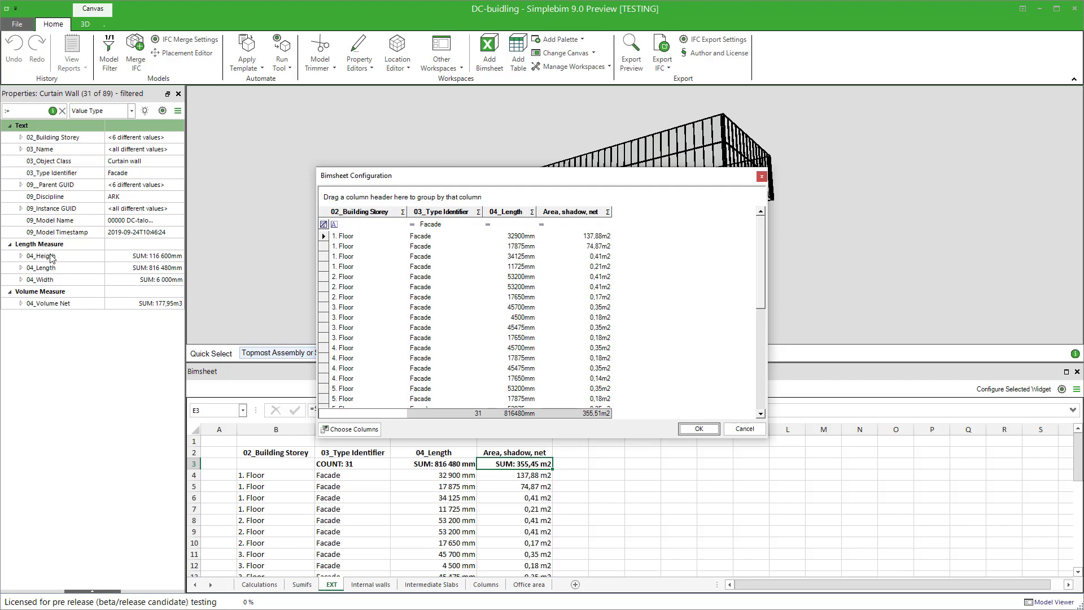
{"action": "left_click", "coordinate": [743, 429]}
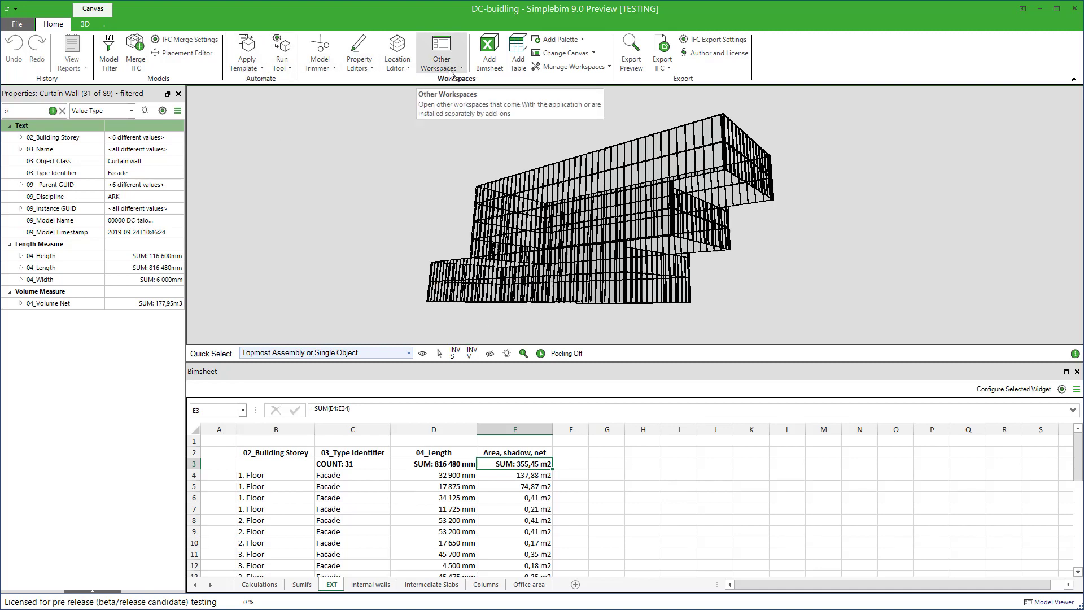
Restore the whole building model and return to the Calculations sheet's Walls cost table
{"action": "left_click", "coordinate": [432, 140]}
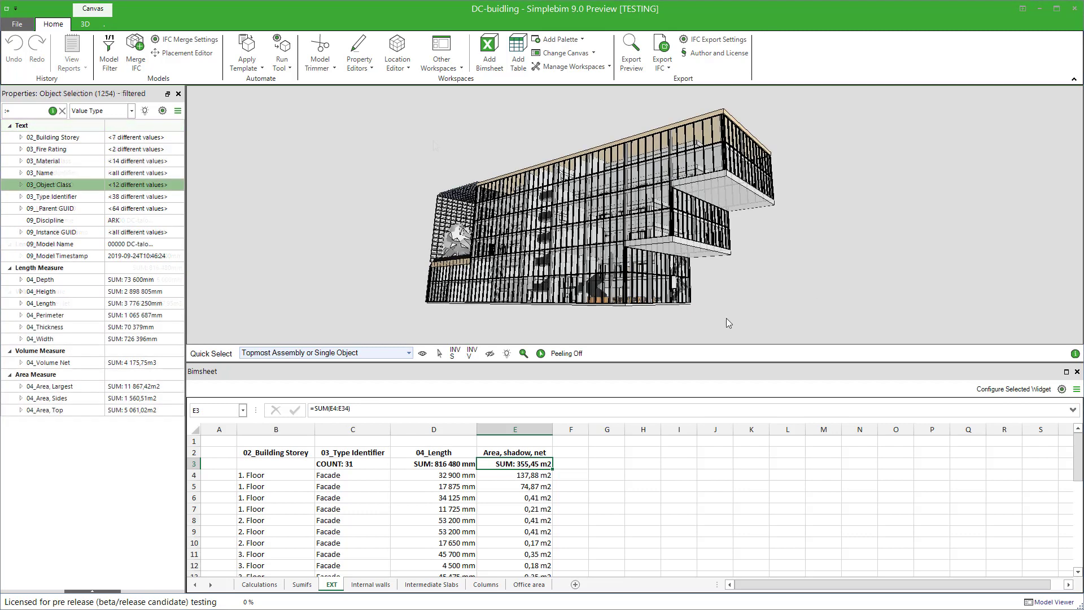
{"action": "left_click", "coordinate": [259, 584]}
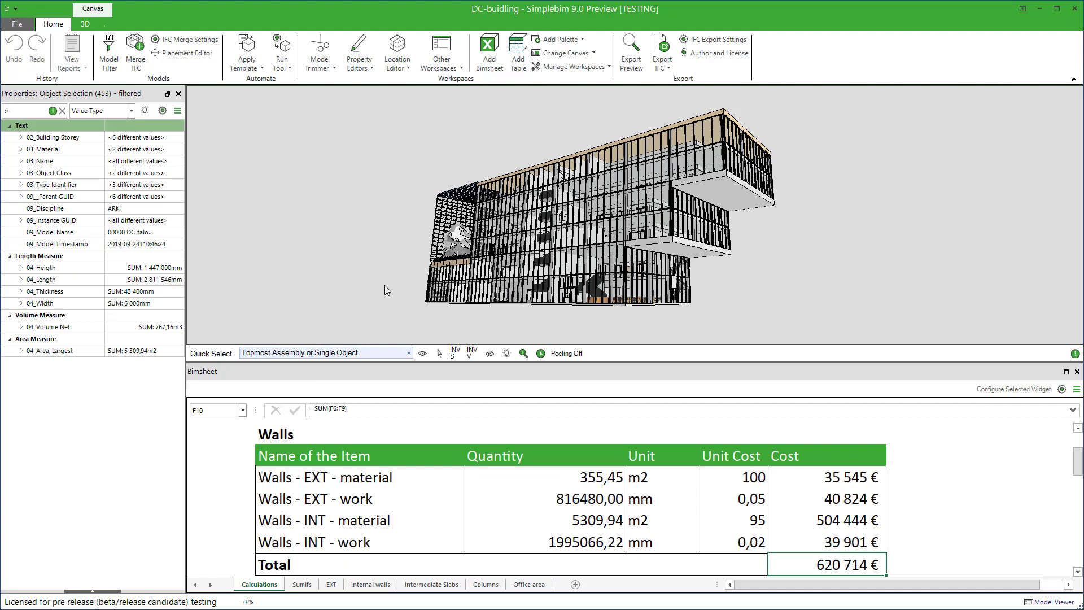